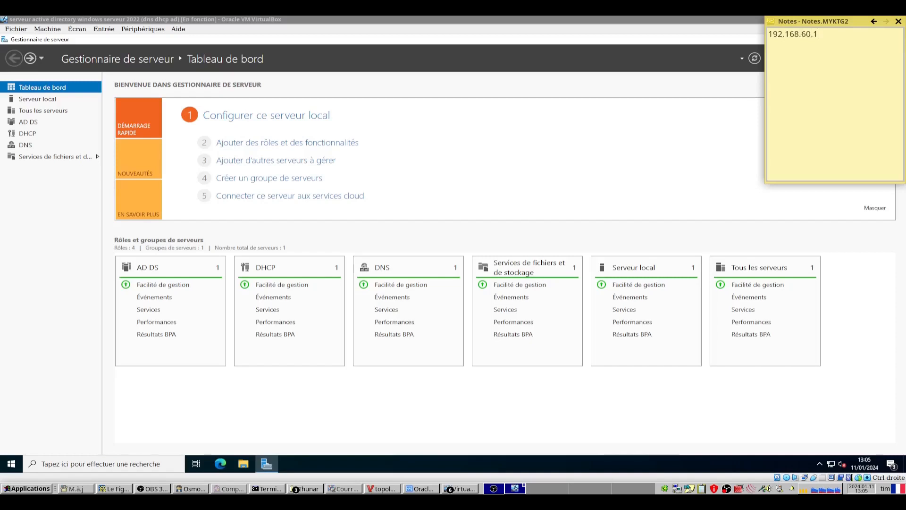
# Complete the sticky note with range 192.168.60.1 - 125 /29, mask 255.255.255.128 and gateway 192.168.60.126, and move it clear of the server menus
pyautogui.write('125 /29')
pyautogui.press('BackSpace')
pyautogui.write('255.255.255.128 192.16')
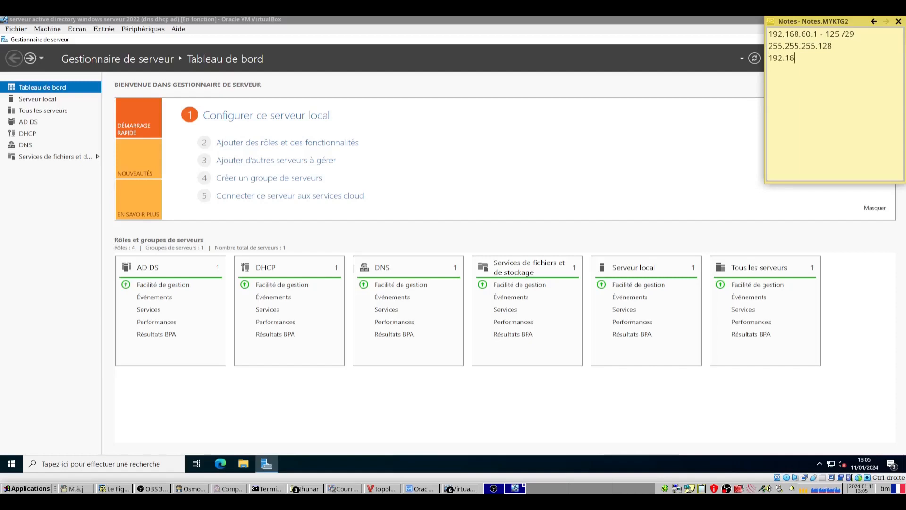
pyautogui.write('8.60.126')
pyautogui.moveTo(813, 21); pyautogui.dragTo(813, 331)
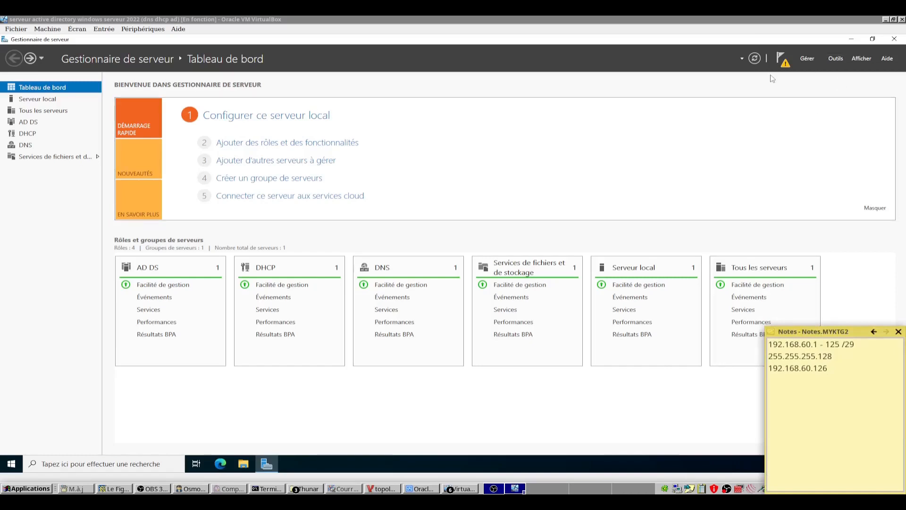
# Start a new IPv4 scope in the DHCP console, named "étendue LAN CLIENTS" with the description "configuration dhcp pour les clients"
pyautogui.click(836, 58)
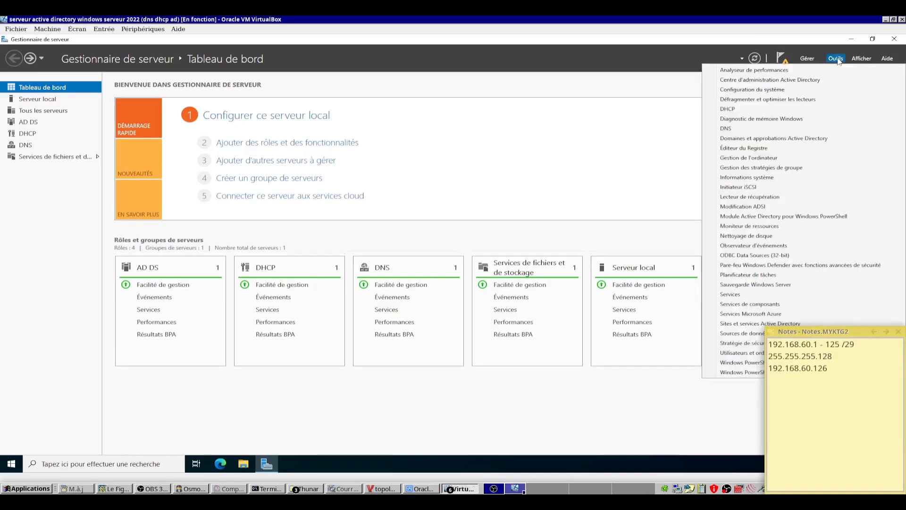
pyautogui.click(768, 111)
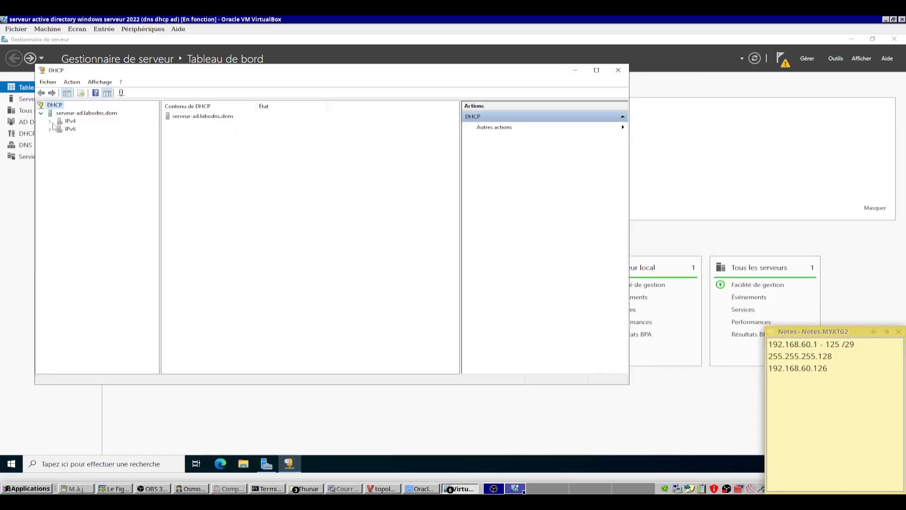
pyautogui.click(51, 122)
pyautogui.rightClick(64, 122)
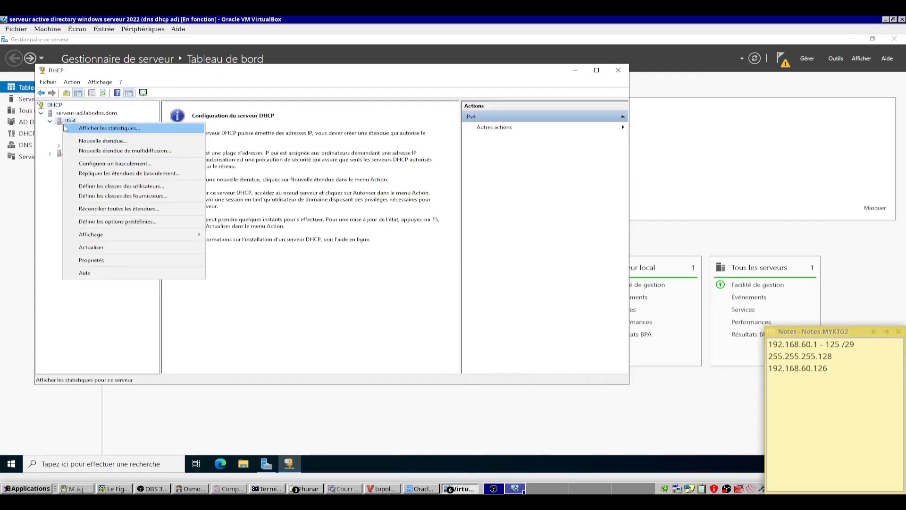
pyautogui.click(81, 142)
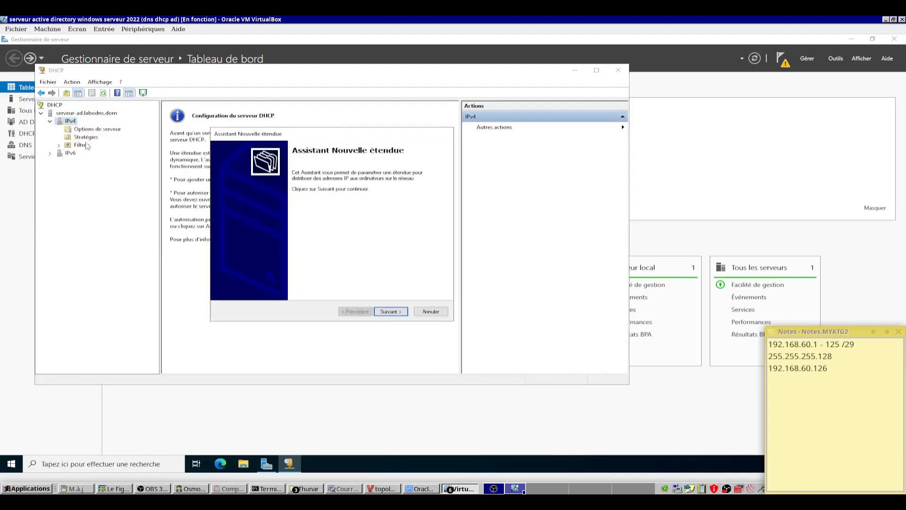
pyautogui.click(395, 312)
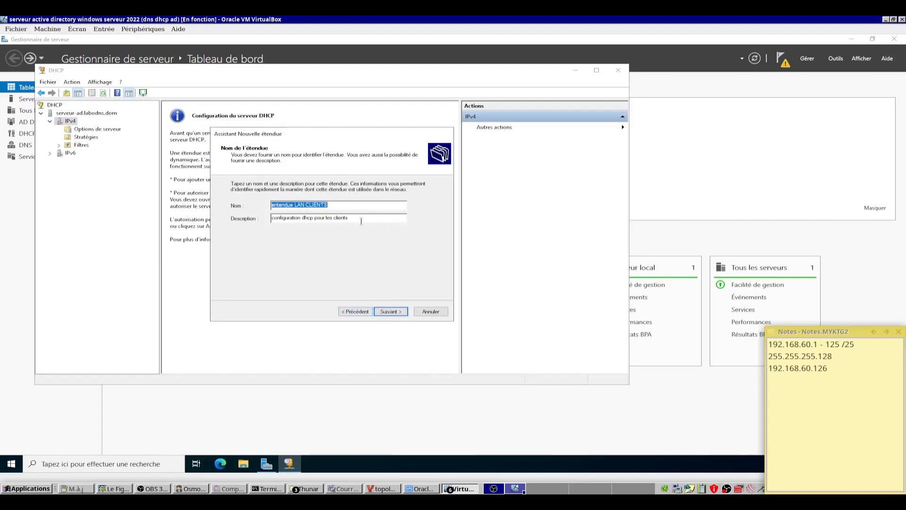
pyautogui.click(390, 312)
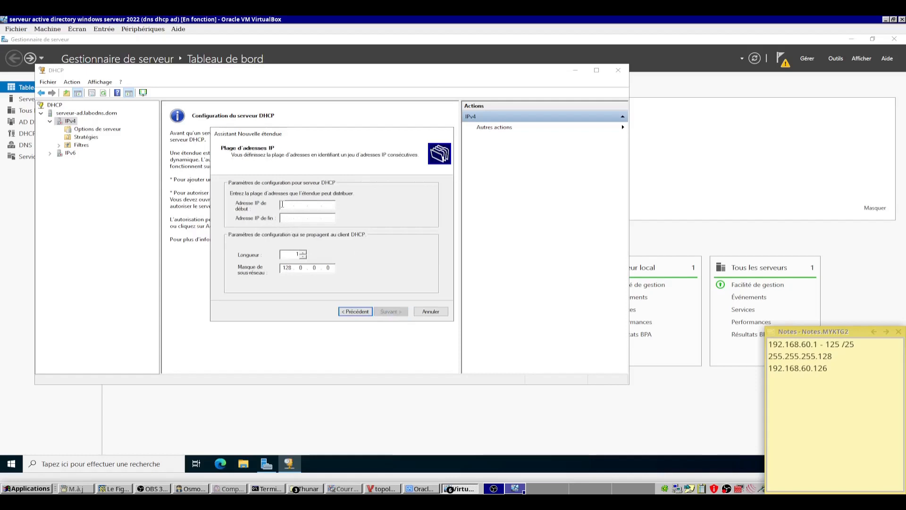
# Set the scope's address range from 192.168.60.1 to 192.168.60.126
pyautogui.write('192.168.60.')
pyautogui.write('19...')
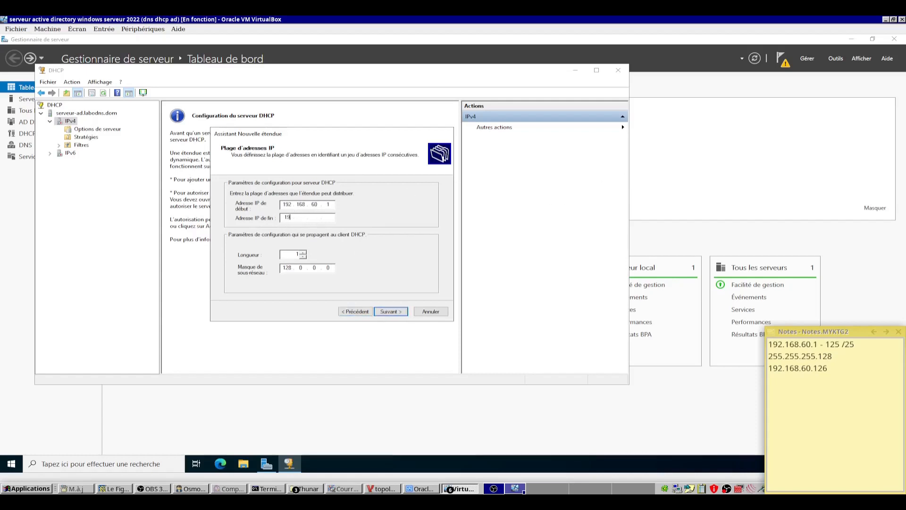
pyautogui.write('216860126')
pyautogui.click(389, 314)
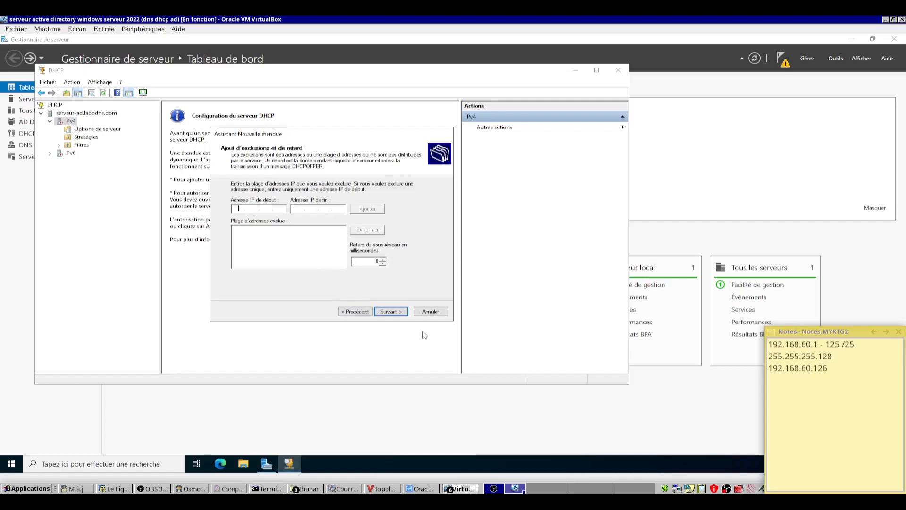
# Skip the exclusions, keep the default lease duration and choose to configure the scope's DHCP options immediately
pyautogui.click(391, 312)
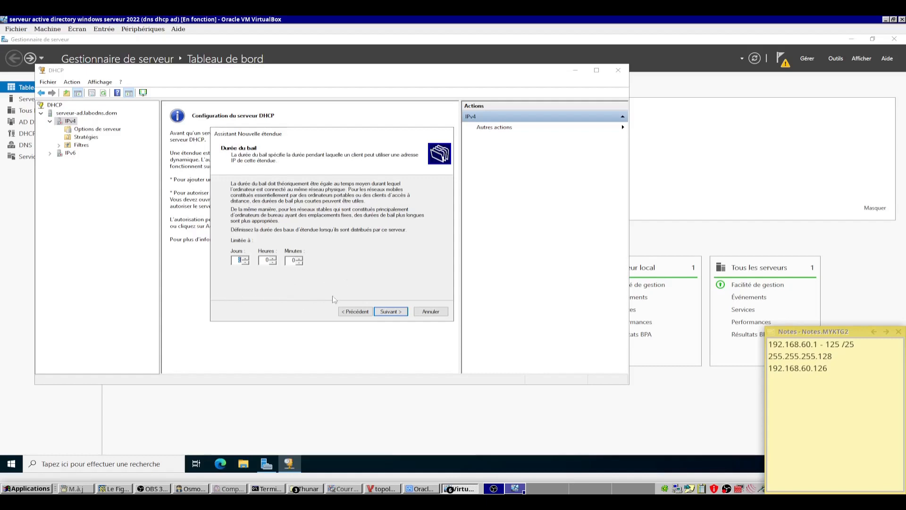
pyautogui.click(392, 314)
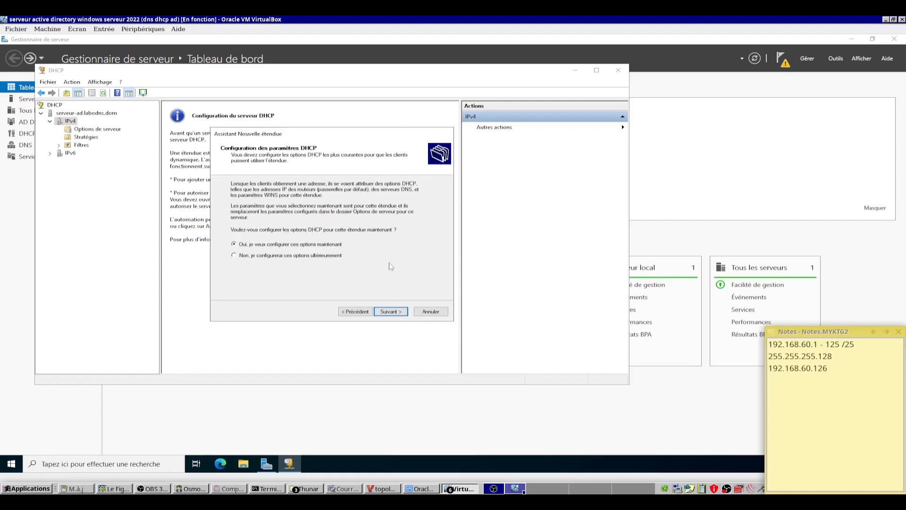
pyautogui.click(395, 315)
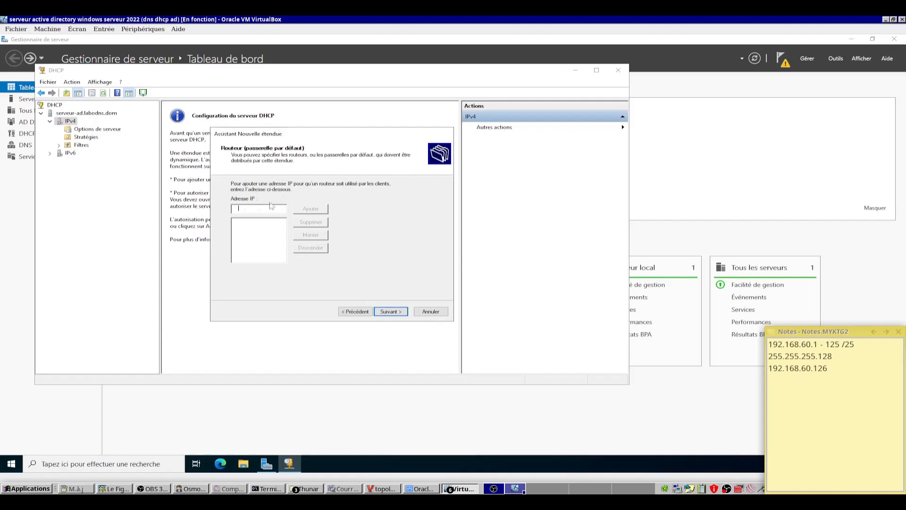
# Check the client network's router address in the topology diagram and add 192.168.60.126 as the scope's default gateway
pyautogui.click(383, 489)
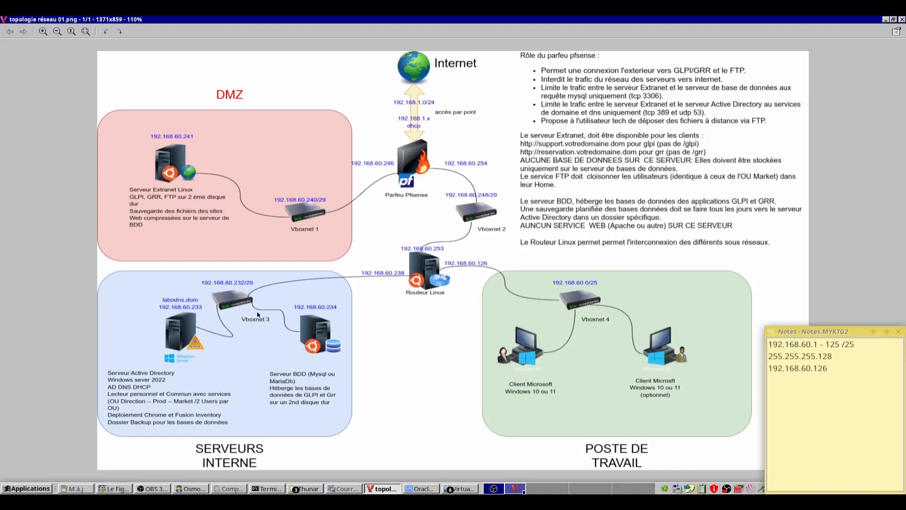
pyautogui.hotkey('alt', 'Tab')
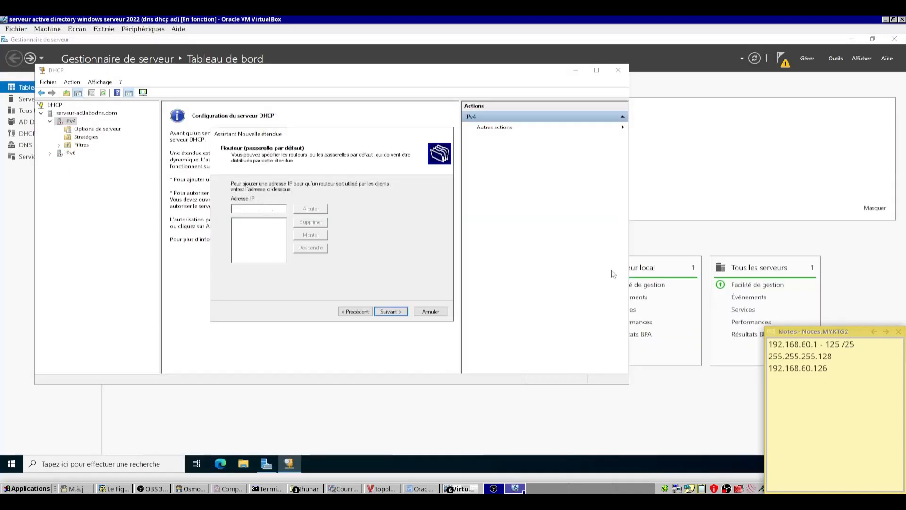
pyautogui.write('192 . 168 . 60 . 126')
pyautogui.hotkey('alt', 'Tab')
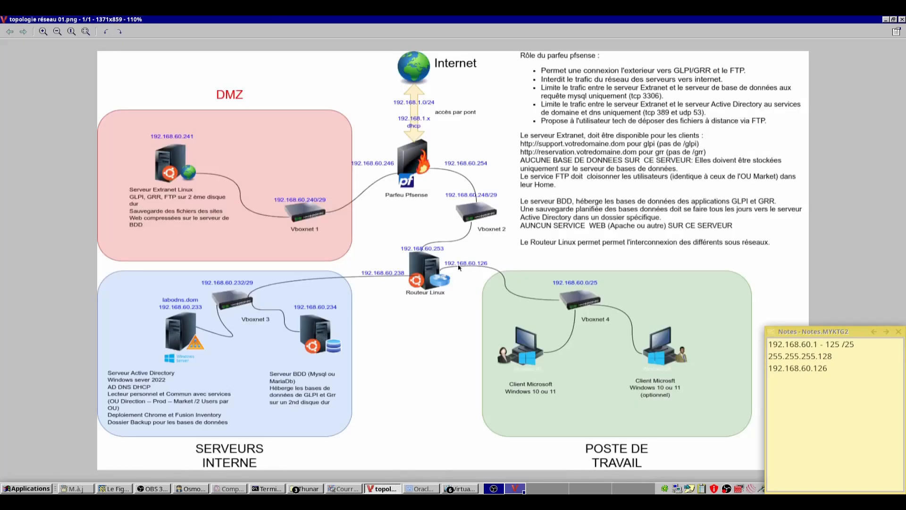
pyautogui.hotkey('alt', 'Tab')
pyautogui.press('Return')
pyautogui.click(391, 311)
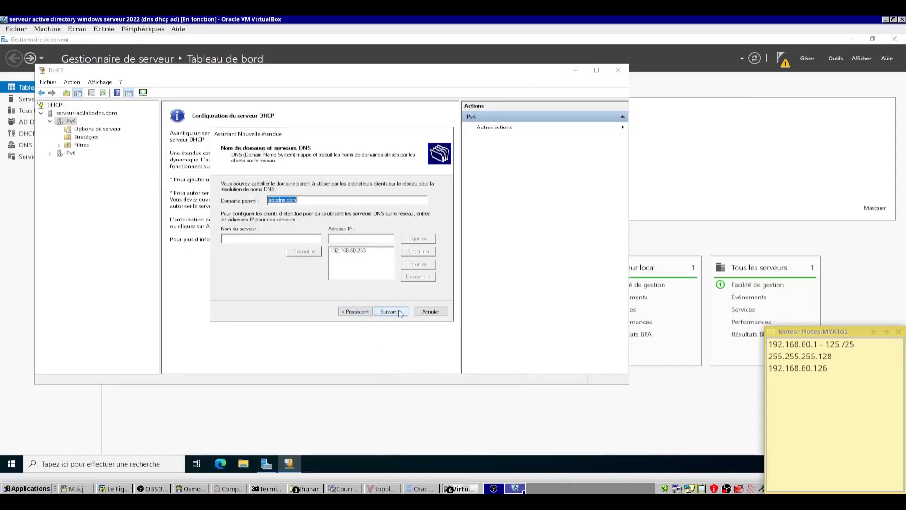
# Keep labodns.dom with DNS server 192.168.60.233, leave WINS empty, and finish the wizard with the scope activated
pyautogui.click(317, 200)
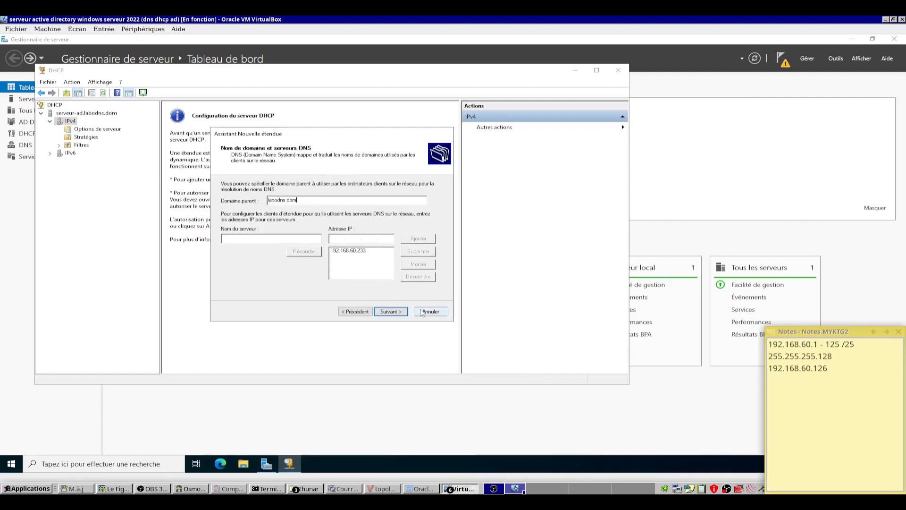
pyautogui.click(391, 312)
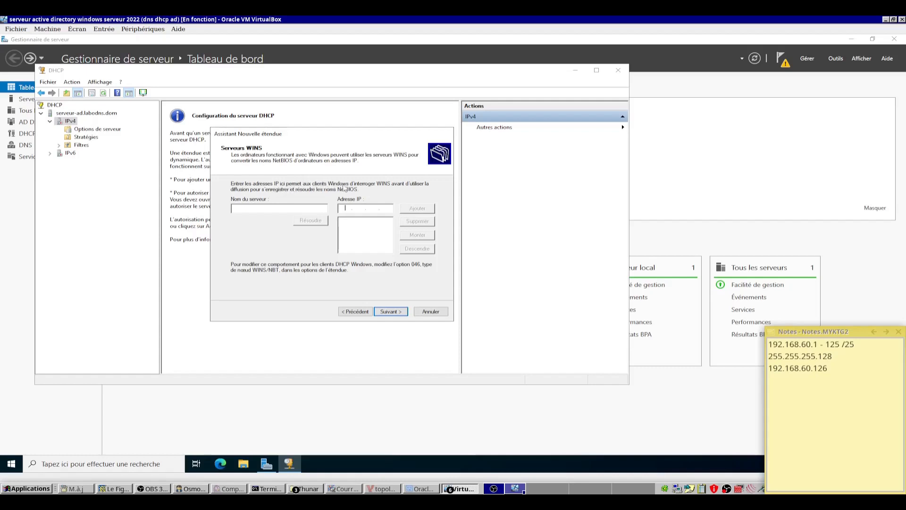
pyautogui.click(388, 312)
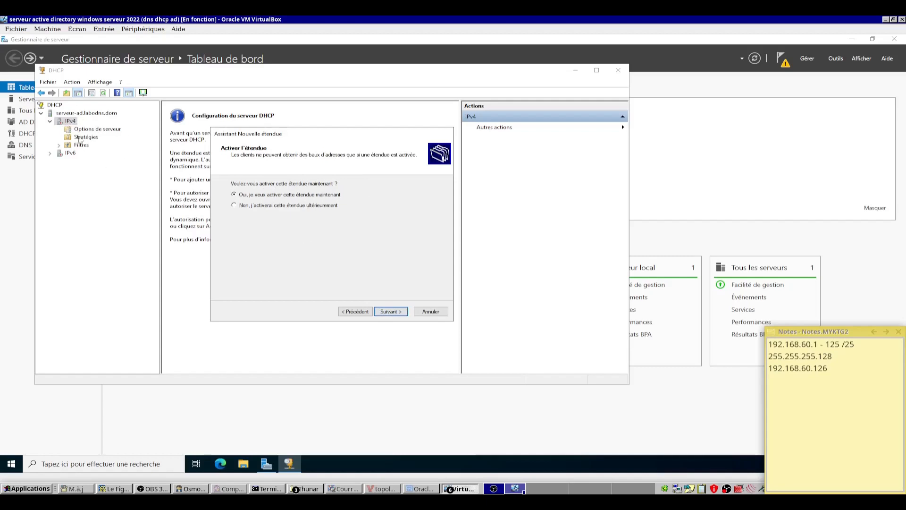
pyautogui.click(390, 312)
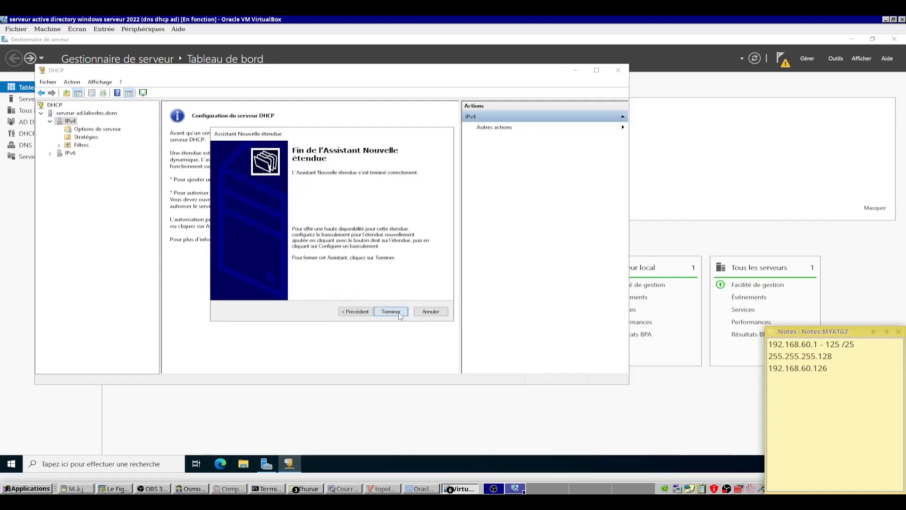
pyautogui.click(399, 313)
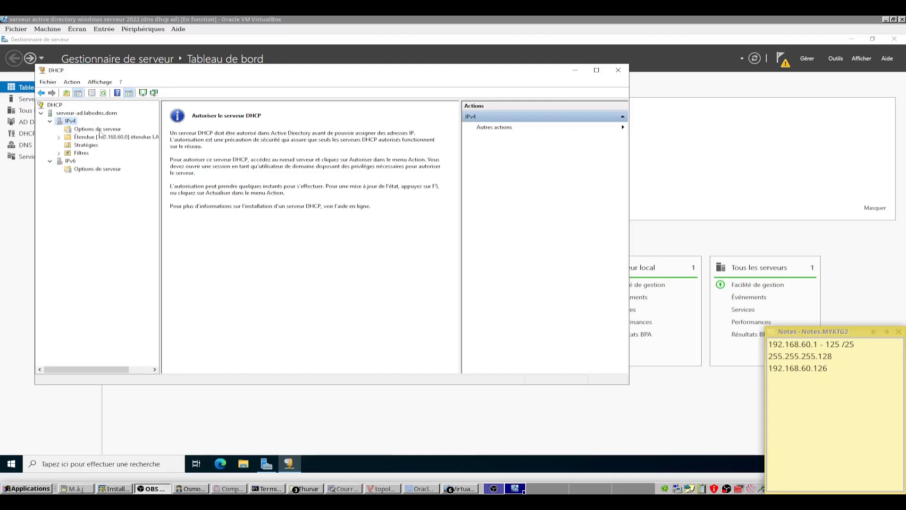
# Authorize the DHCP server serveur-ad.labodns.dom in Active Directory and refresh its entry in the console
pyautogui.click(81, 117)
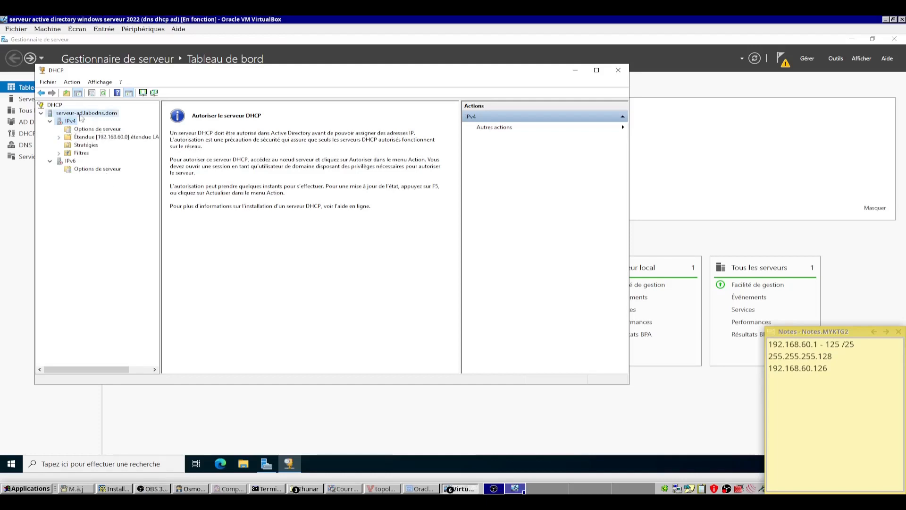
pyautogui.rightClick(106, 117)
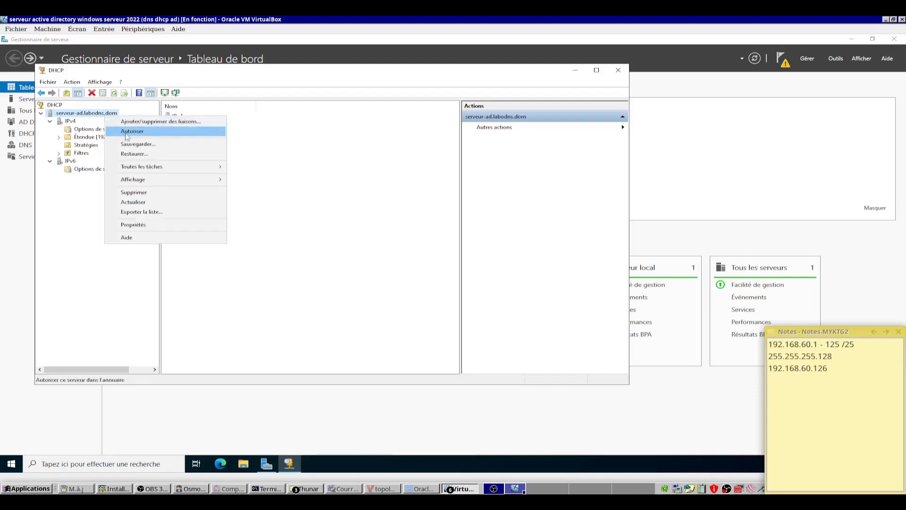
pyautogui.click(127, 137)
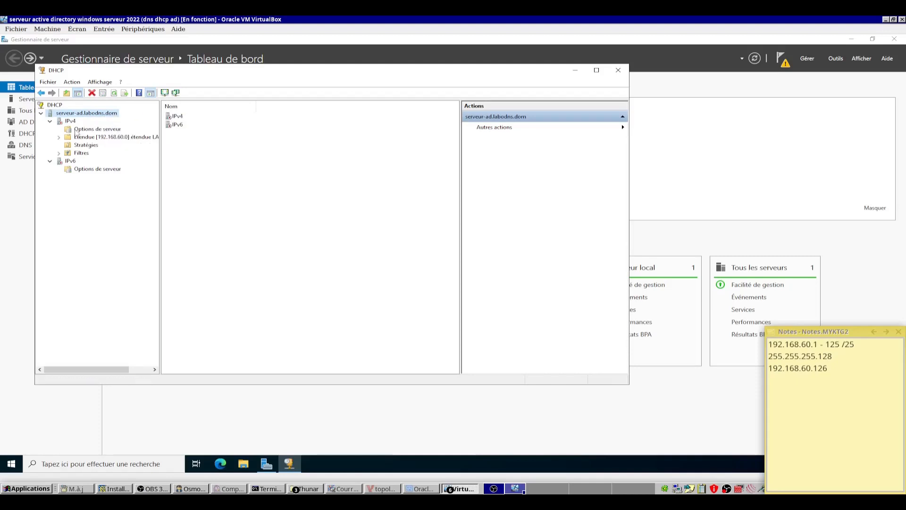
pyautogui.rightClick(76, 114)
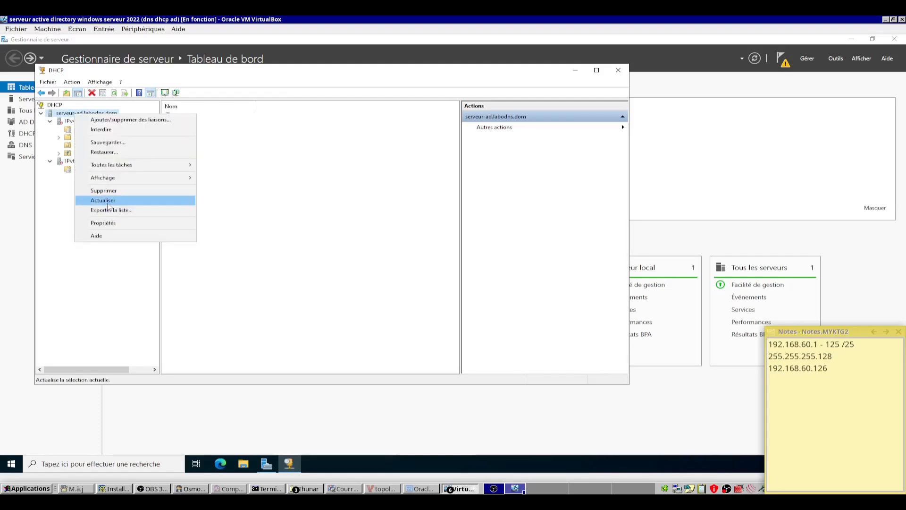
pyautogui.click(103, 200)
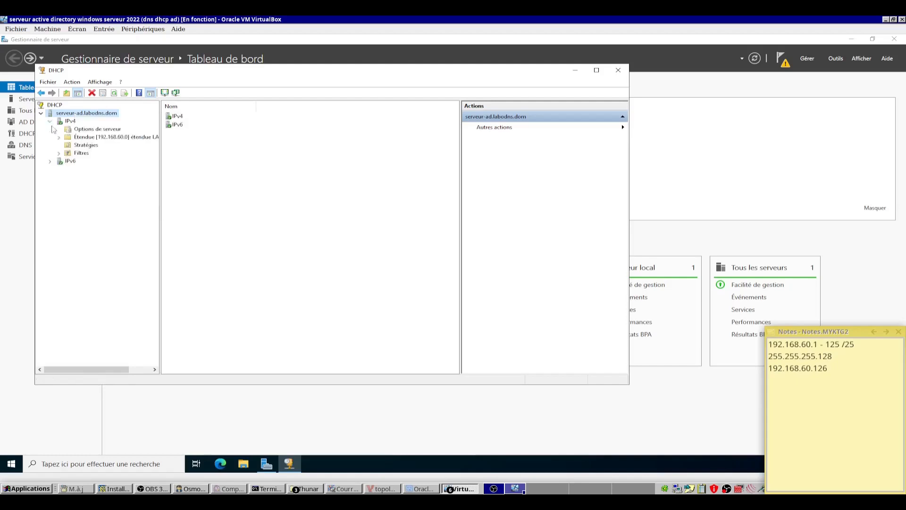
pyautogui.click(50, 161)
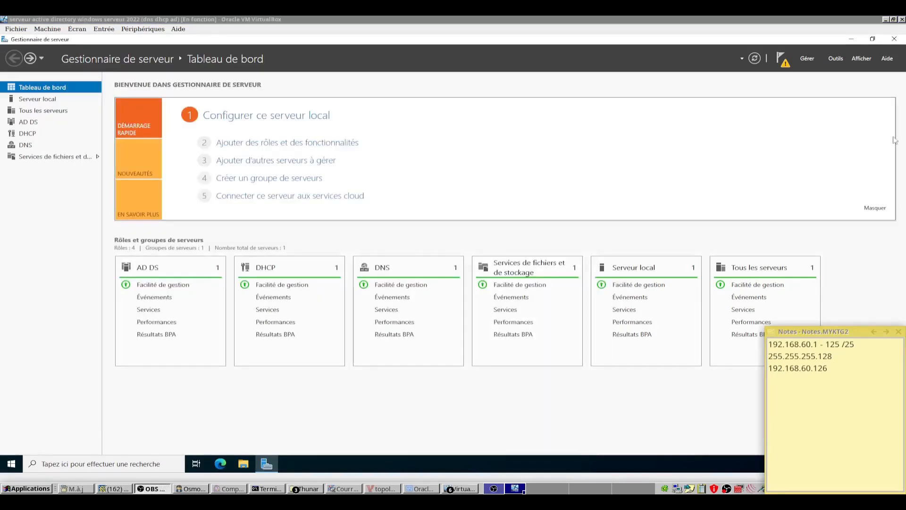
# Open the DNS manager and expand the labodns.dom forward lookup zone
pyautogui.click(838, 58)
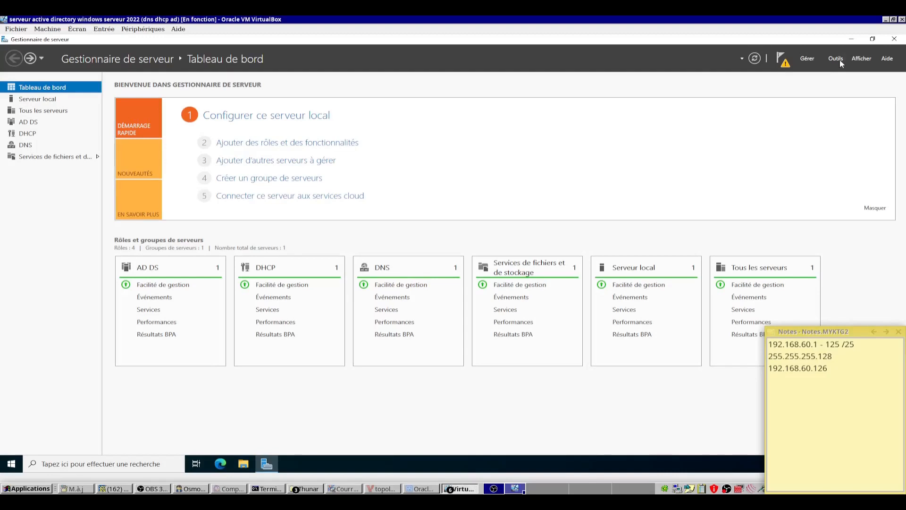
pyautogui.click(791, 129)
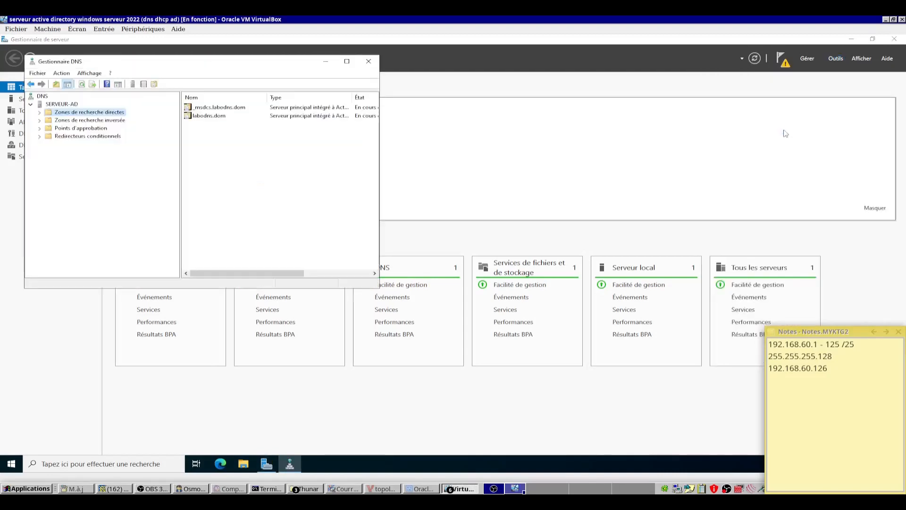
pyautogui.click(40, 112)
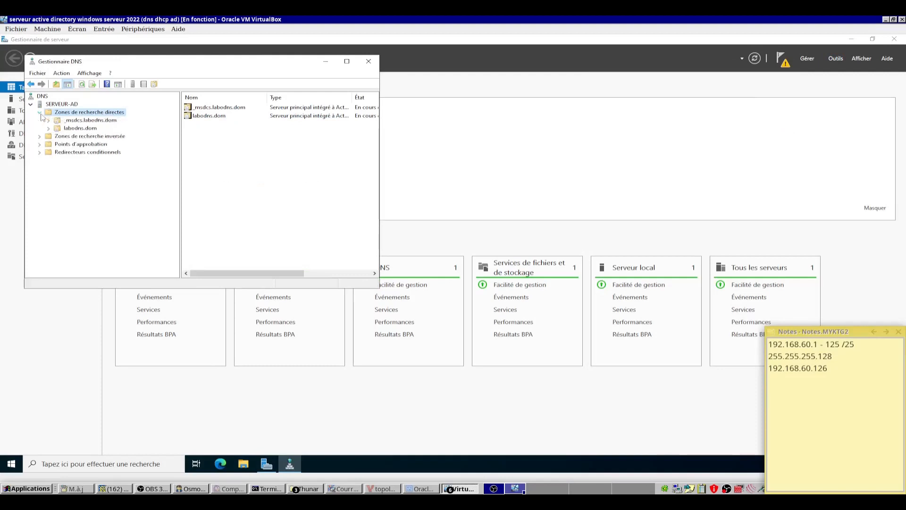
pyautogui.doubleClick(66, 128)
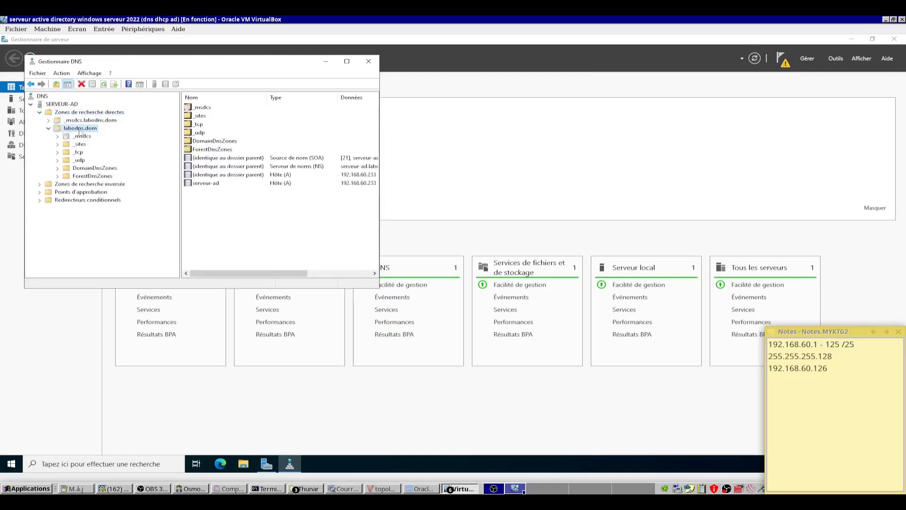
# Set the labodns.dom zone's dynamic updates to "Non sécurisé et sécurisé" in its properties and apply the change
pyautogui.rightClick(79, 132)
pyautogui.click(125, 285)
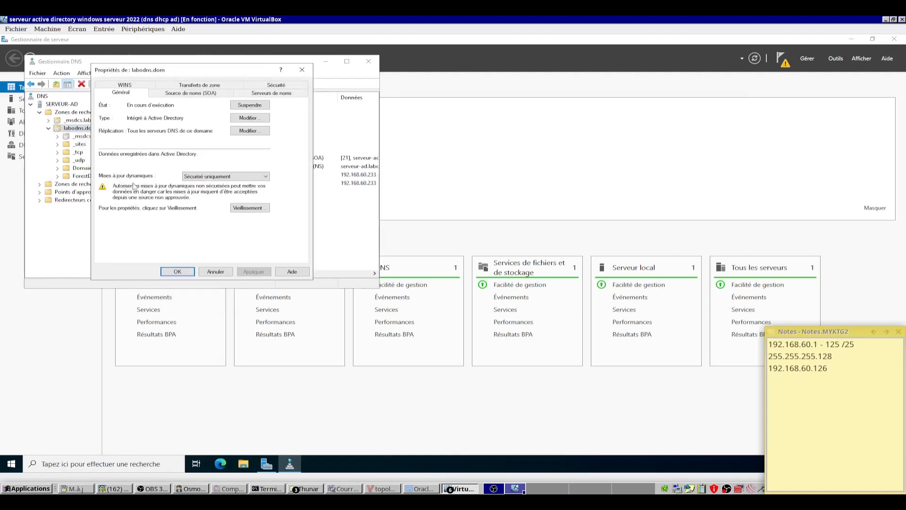
pyautogui.click(210, 178)
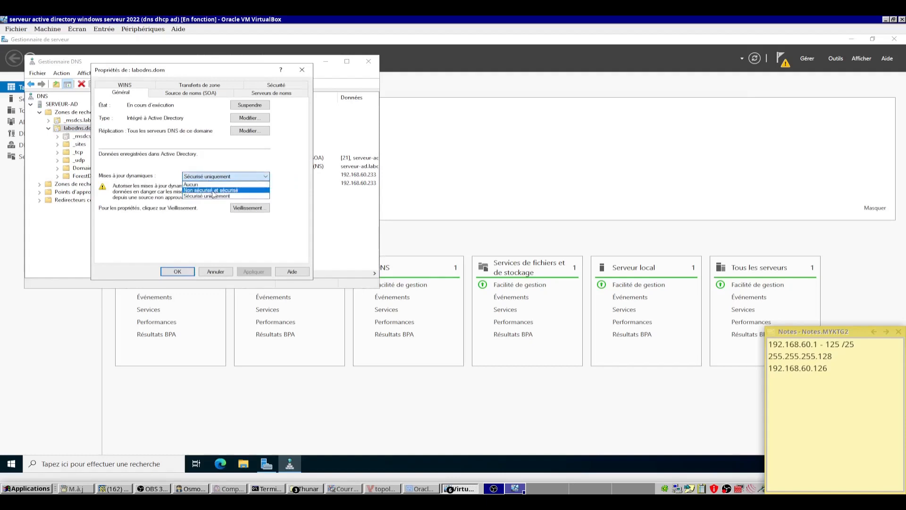
pyautogui.click(213, 191)
pyautogui.click(253, 271)
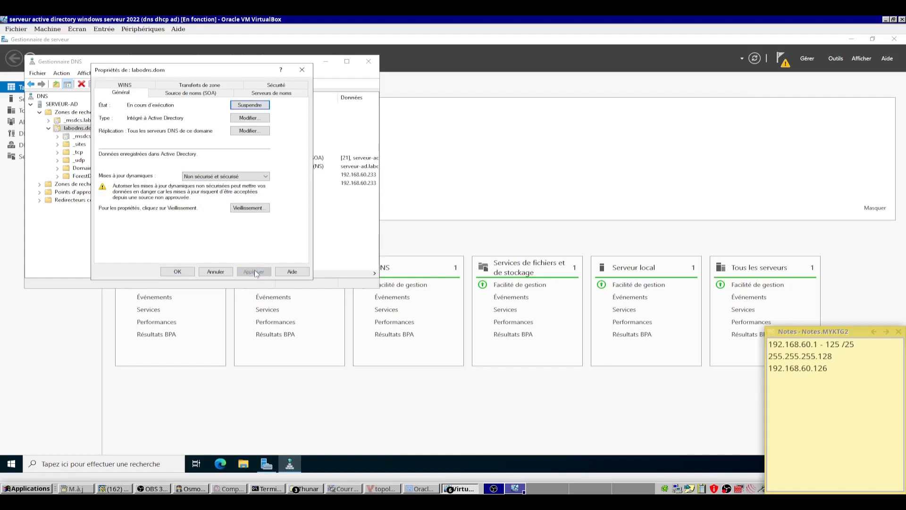
# Close the zone properties and start a new primary reverse lookup zone stored in Active Directory, replicated to all DNS servers in the labodns.dom domain
pyautogui.click(178, 272)
pyautogui.click(62, 184)
pyautogui.rightClick(64, 187)
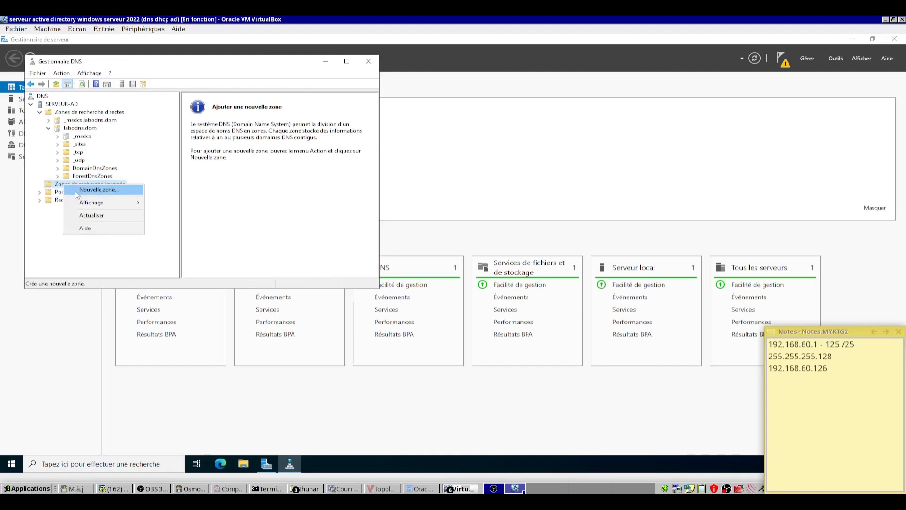
pyautogui.click(74, 191)
pyautogui.click(215, 237)
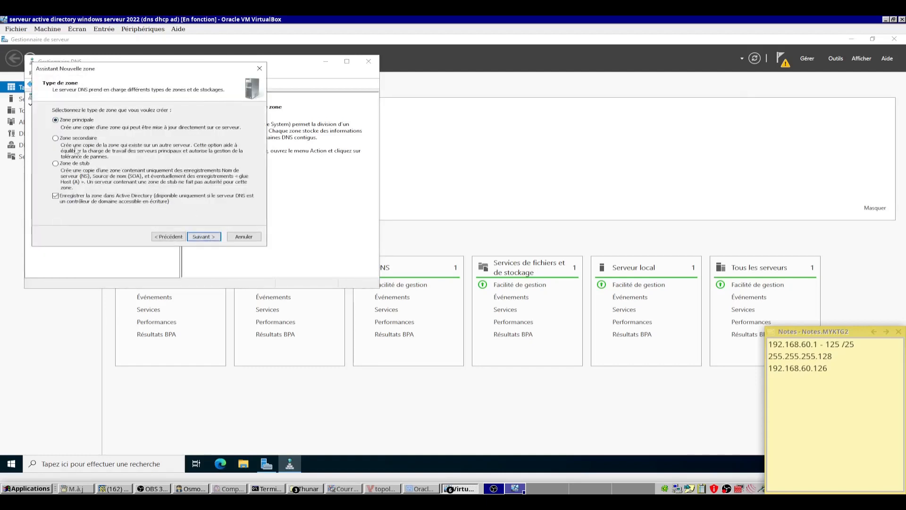
pyautogui.click(204, 237)
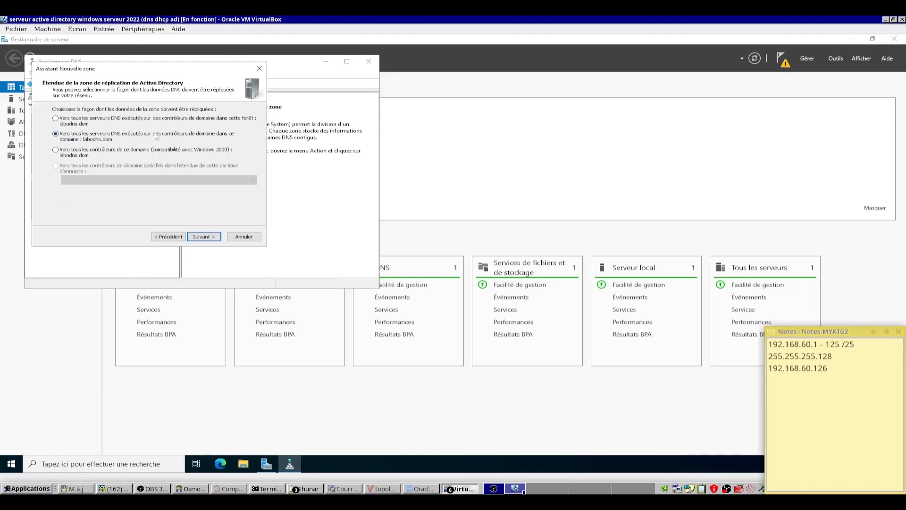
pyautogui.click(216, 238)
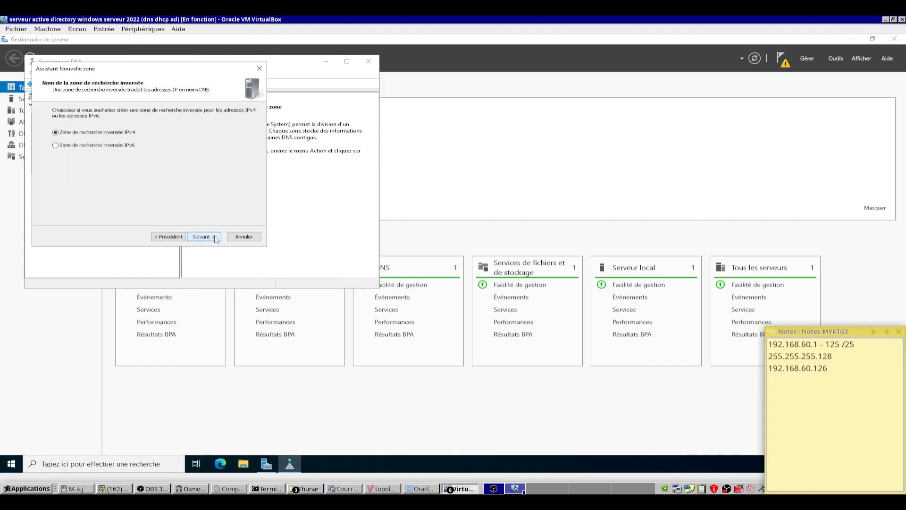
# Create the IPv4 reverse zone with network ID 192.168.60, allowing both secure and nonsecure dynamic updates
pyautogui.click(205, 238)
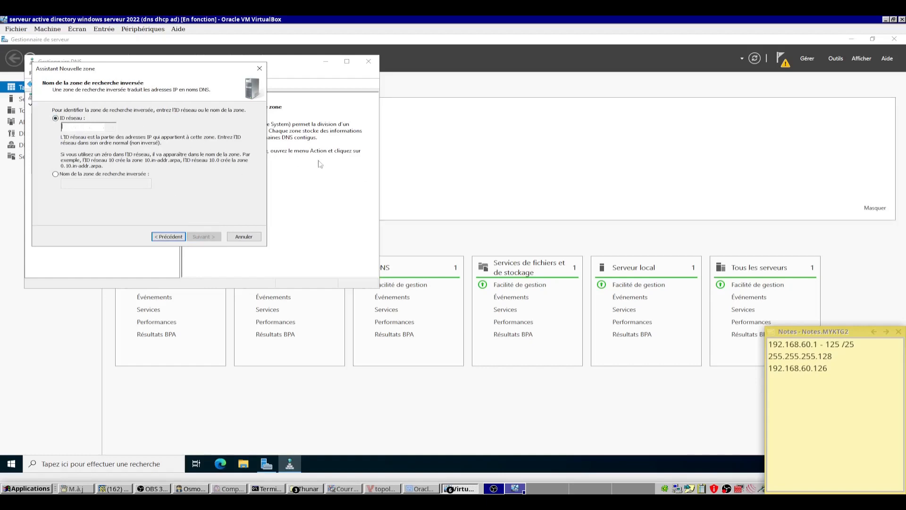
pyautogui.write('192.16')
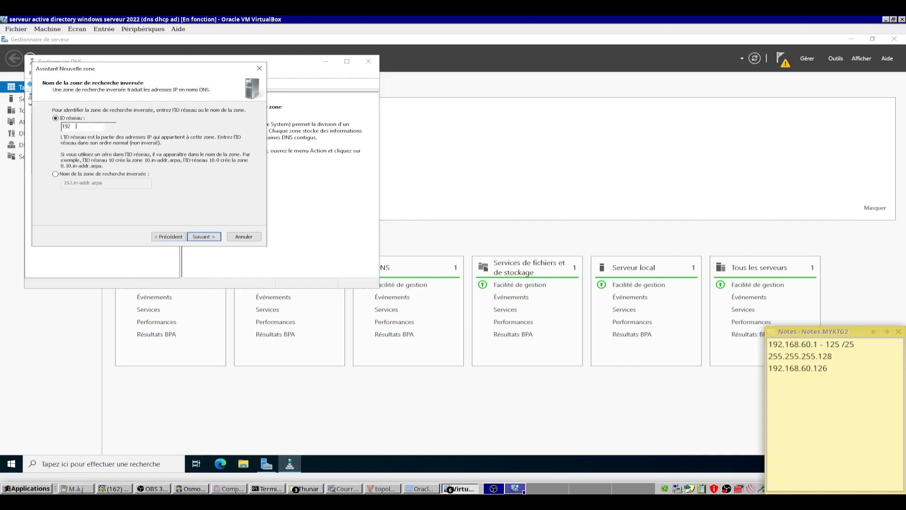
pyautogui.write('8.60')
pyautogui.click(211, 237)
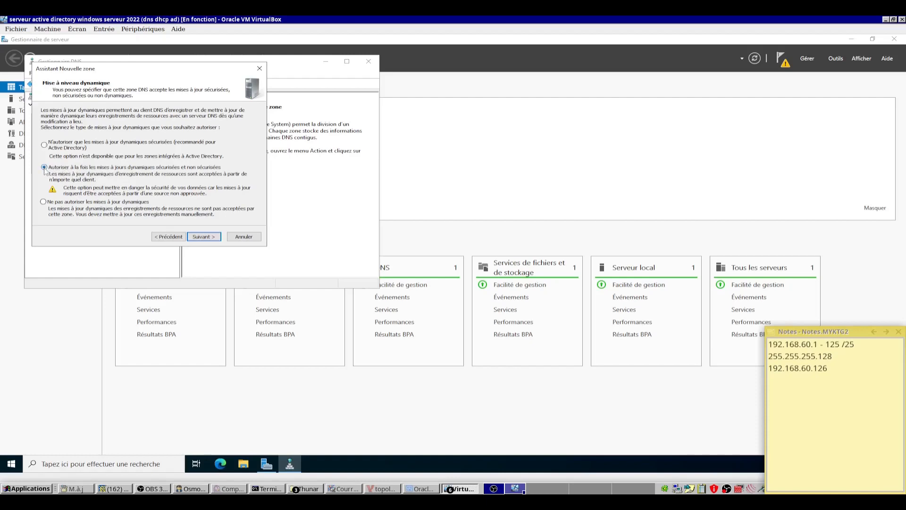
pyautogui.click(211, 237)
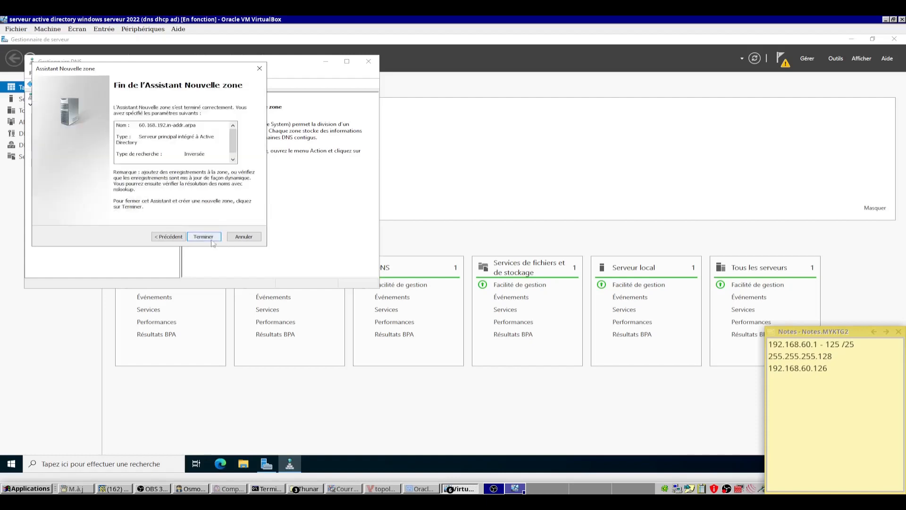
pyautogui.click(211, 240)
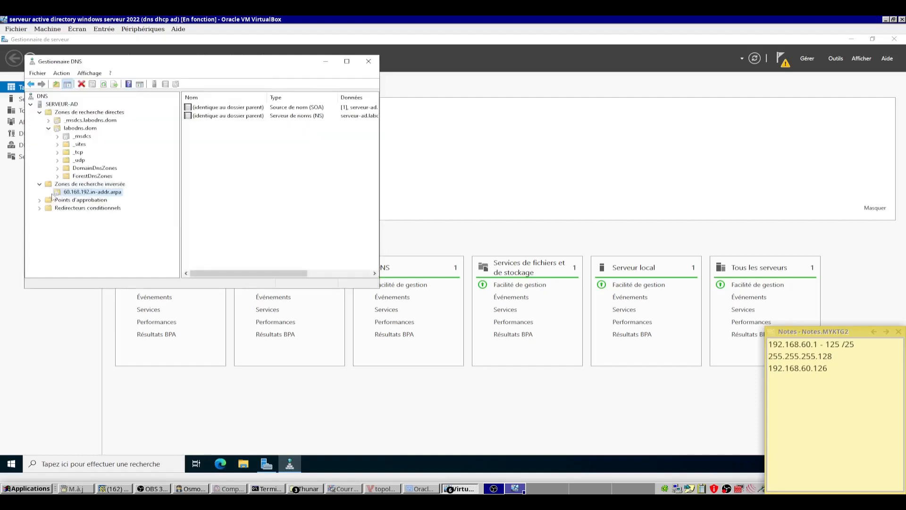
# Examine the forwarders in the SERVEUR-AD DNS server properties and close them without changes
pyautogui.click(59, 207)
pyautogui.click(65, 105)
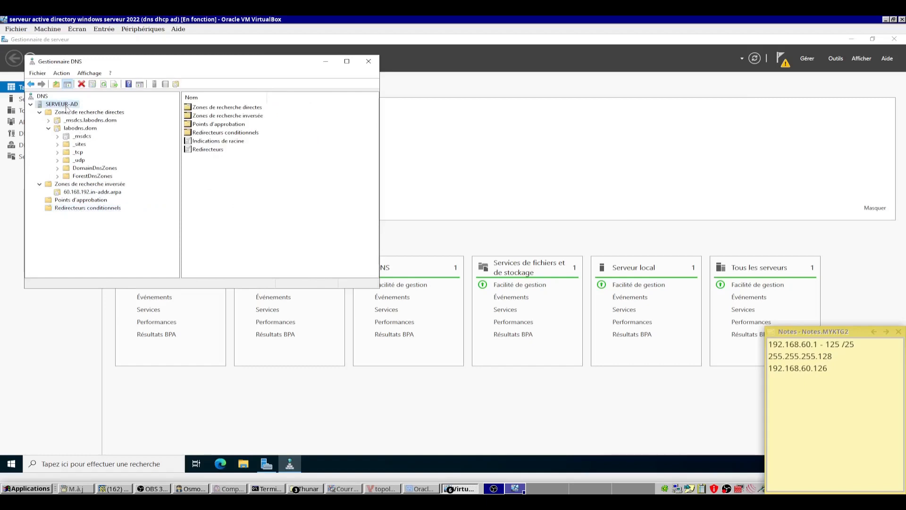
pyautogui.rightClick(66, 104)
pyautogui.click(109, 255)
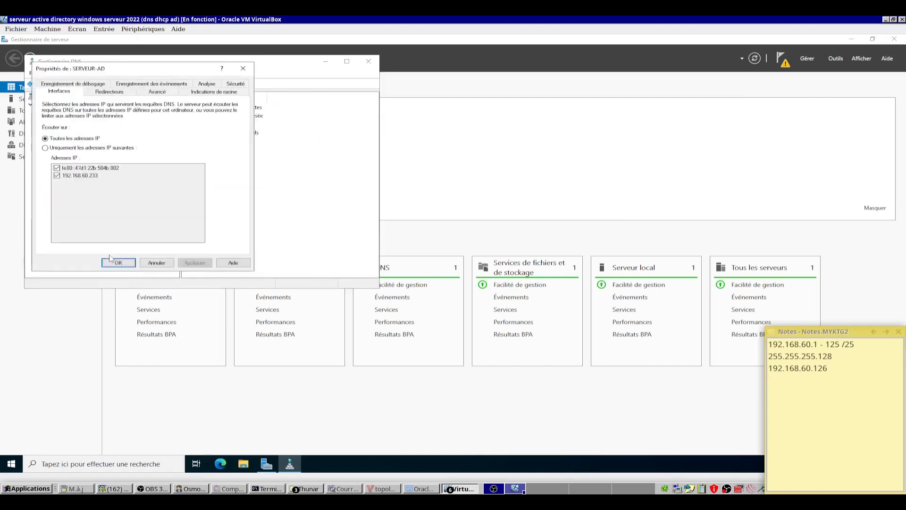
pyautogui.click(109, 92)
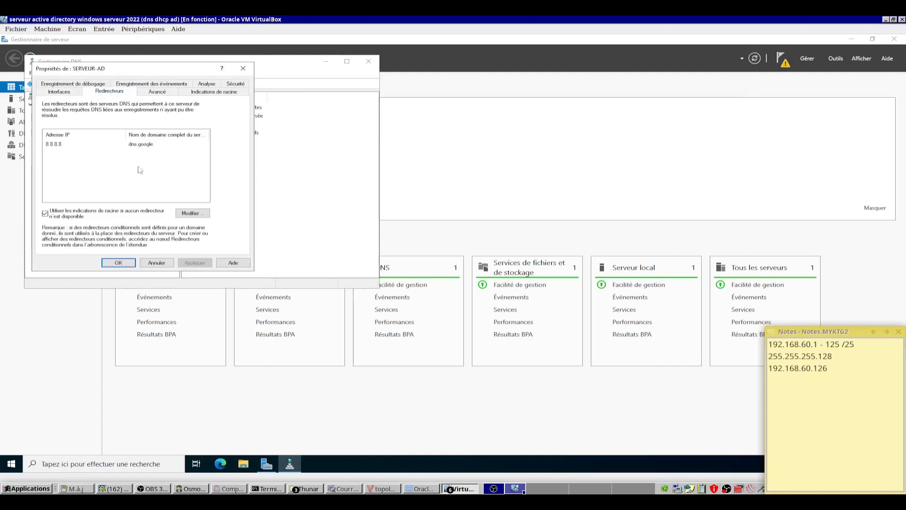
pyautogui.click(156, 263)
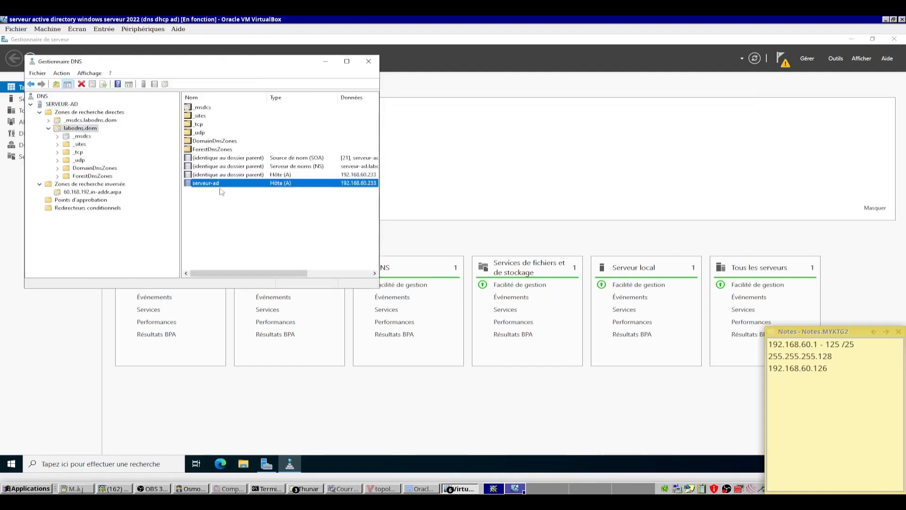
# Inspect the associated pointer (PTR) update option in the properties of the serveur-ad host record in labodns.dom
pyautogui.rightClick(220, 185)
pyautogui.click(241, 203)
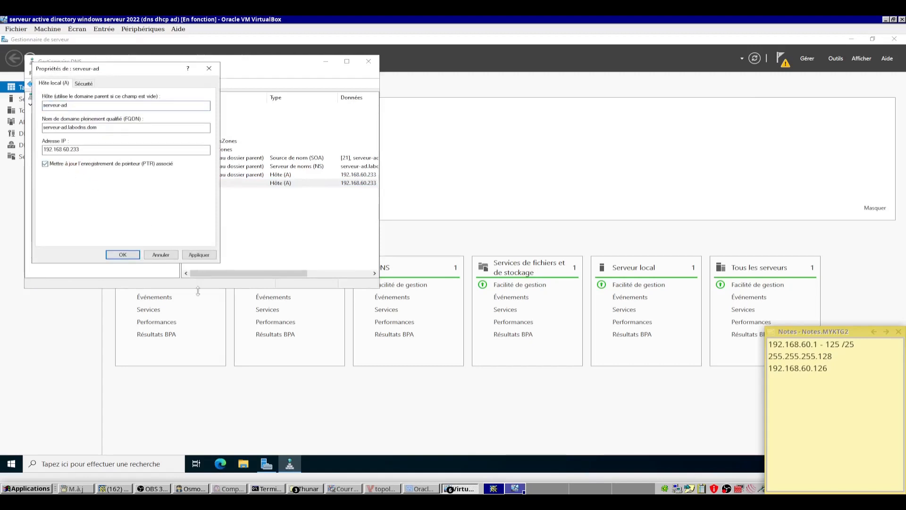
pyautogui.click(163, 254)
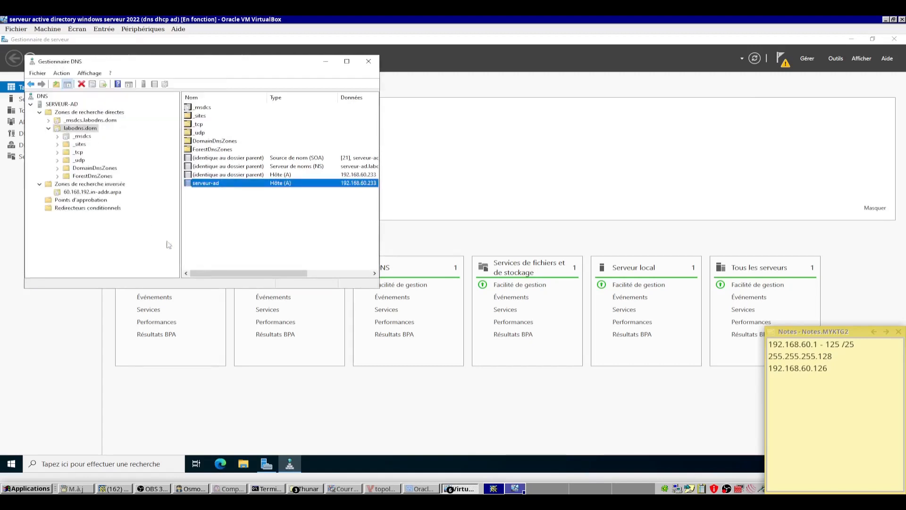
# Keep the associated pointer (PTR) record update enabled in the properties of labodns.dom's "identique au dossier parent" host record
pyautogui.click(241, 175)
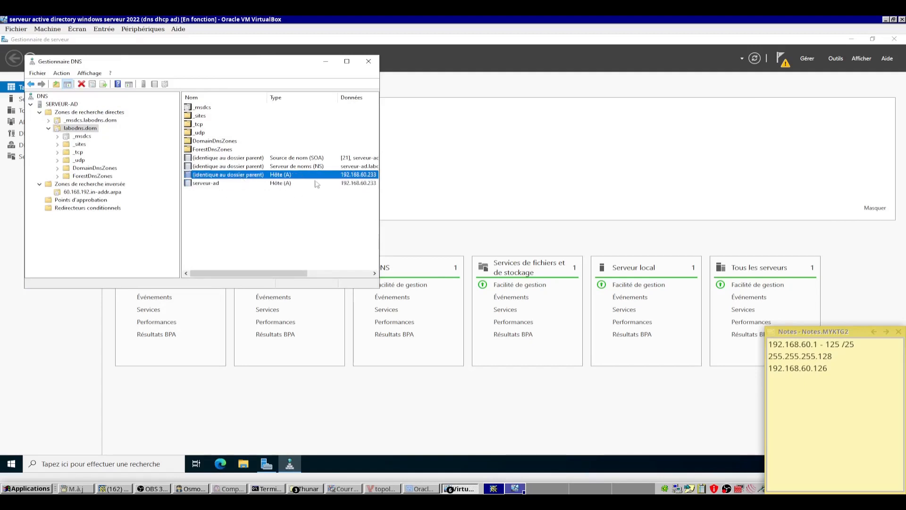
pyautogui.rightClick(228, 175)
pyautogui.click(258, 195)
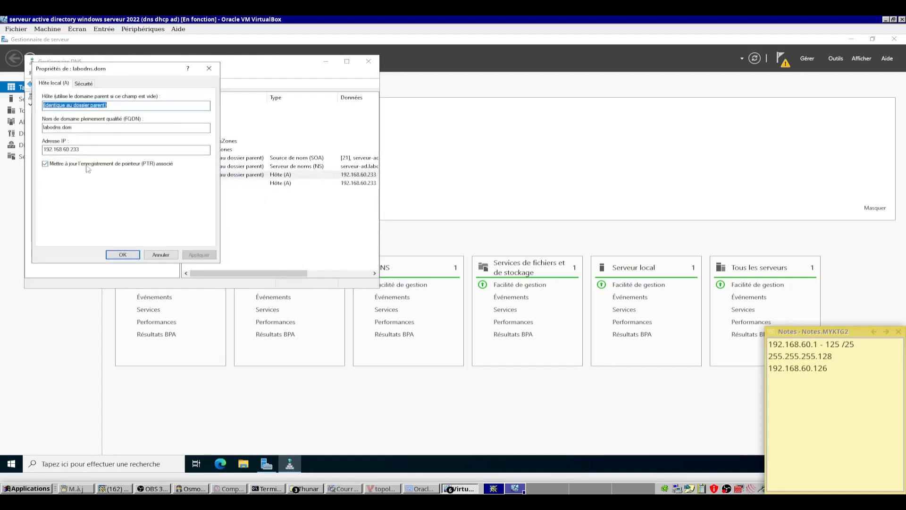
pyautogui.click(127, 255)
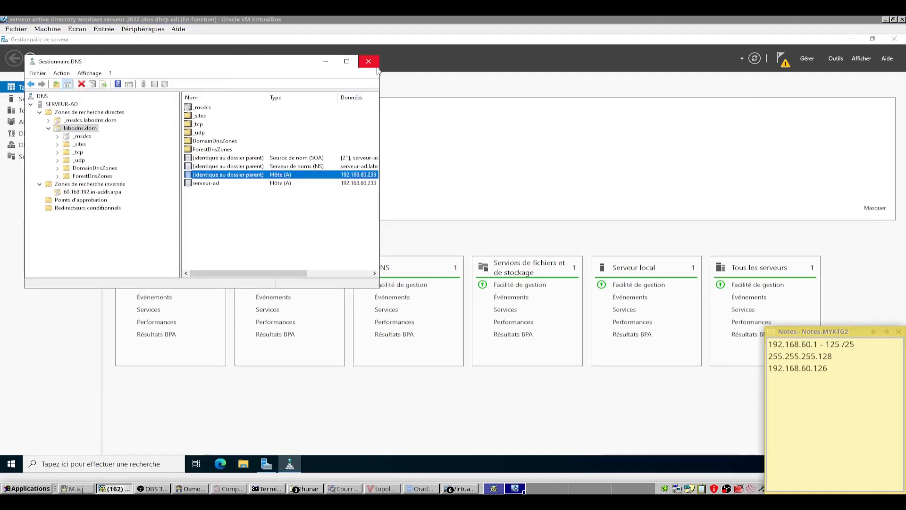
# Switch to the network topology diagram "topologie réseau 01.png" in the image viewer
pyautogui.hotkey('alt', 'Tab')
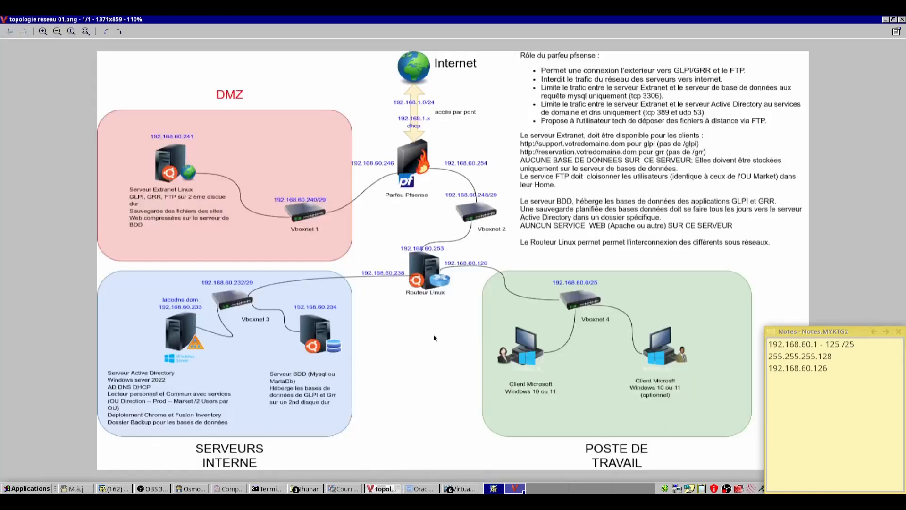